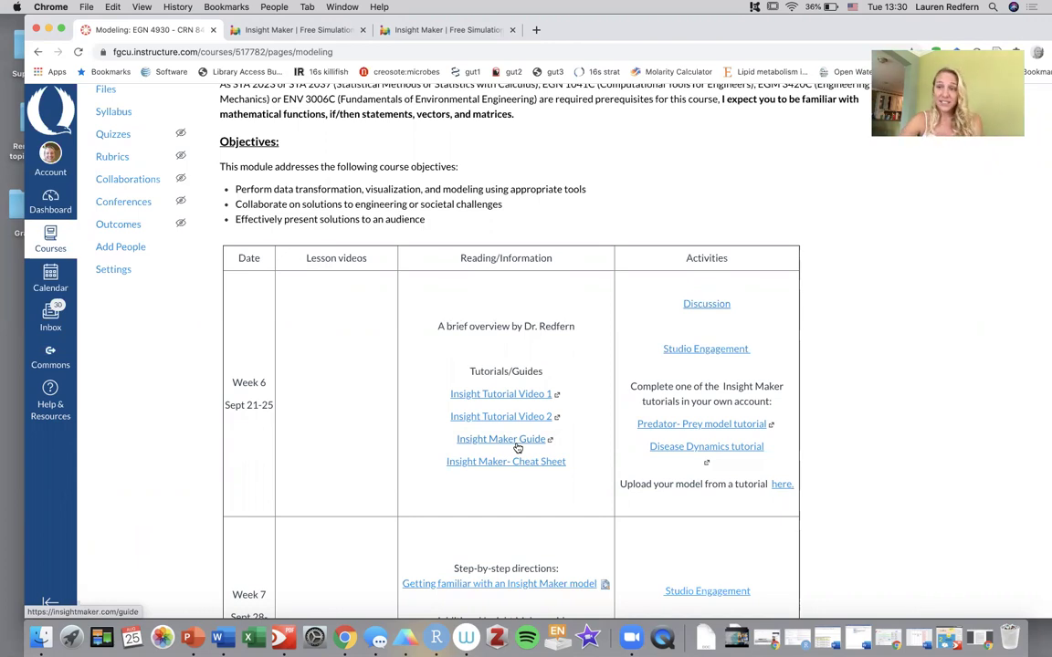
Open the Insight Maker Guide, then switch to the signed-in main page listing your insights.
click(516, 440)
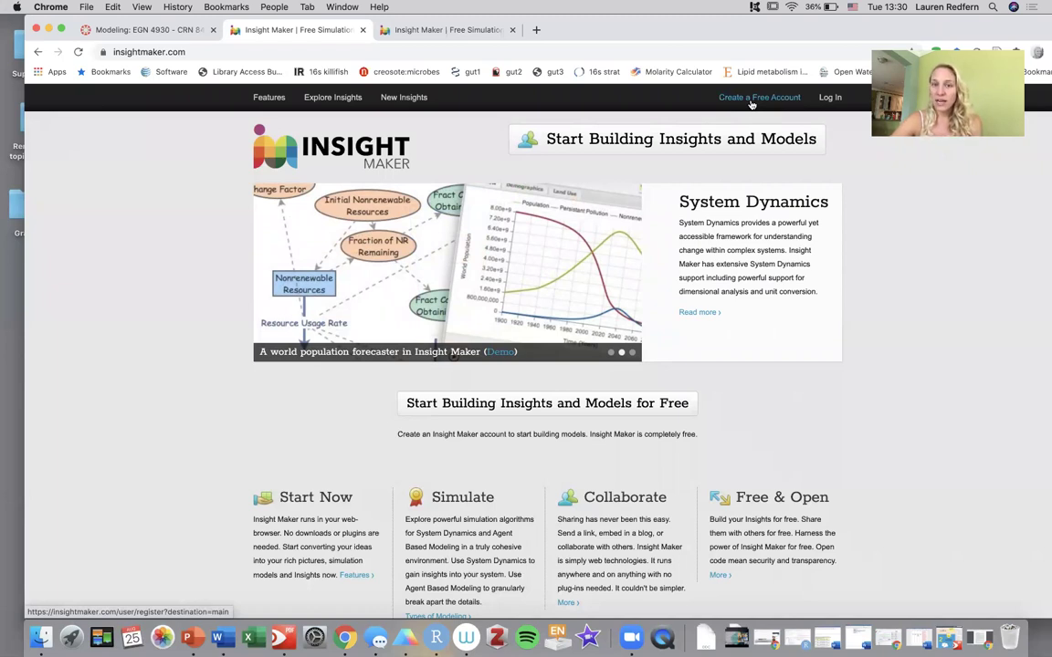
click(461, 30)
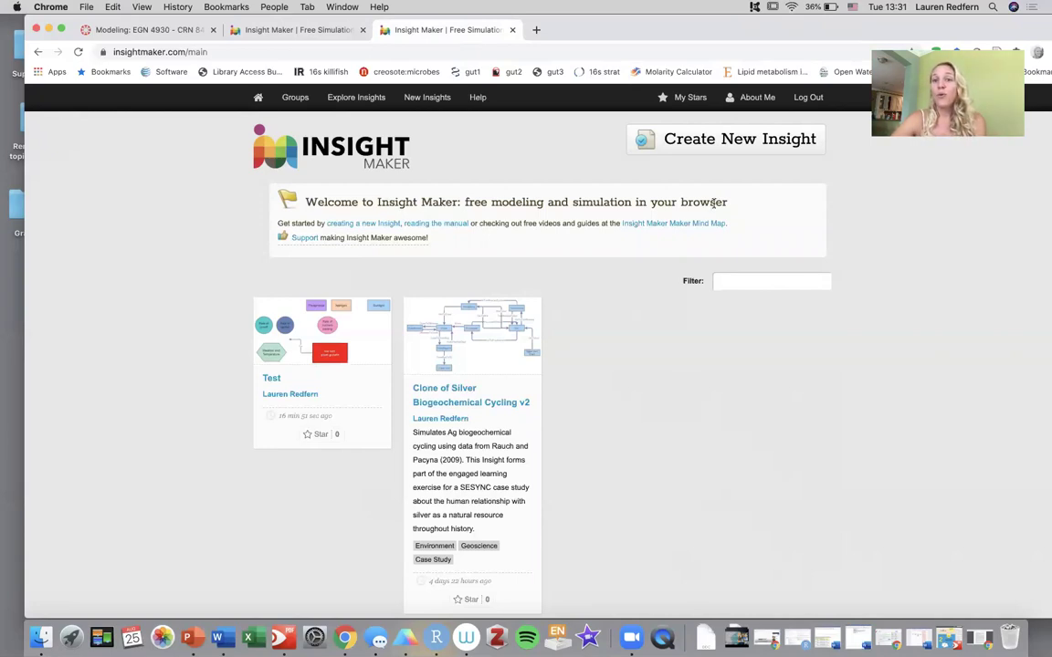
Create a new Untitled Insight with the Basics demo and open the 'Your First Simulation v2' video.
click(730, 143)
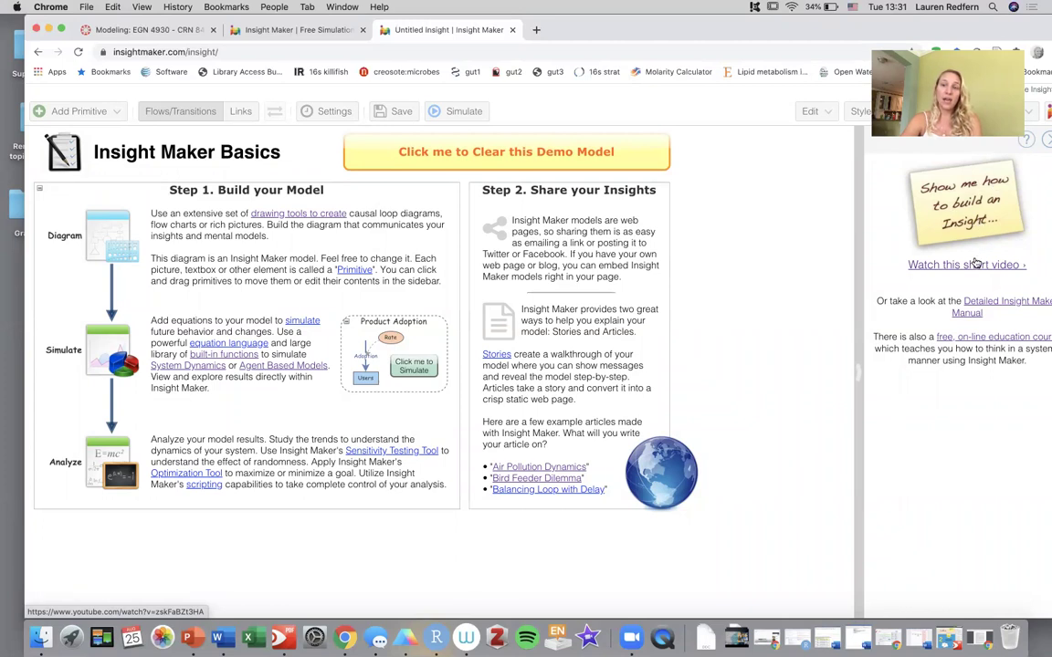
click(975, 266)
Pause the 'Your First Simulation v2' video and open the Detailed Insight Maker Manual's Getting Help page.
click(590, 35)
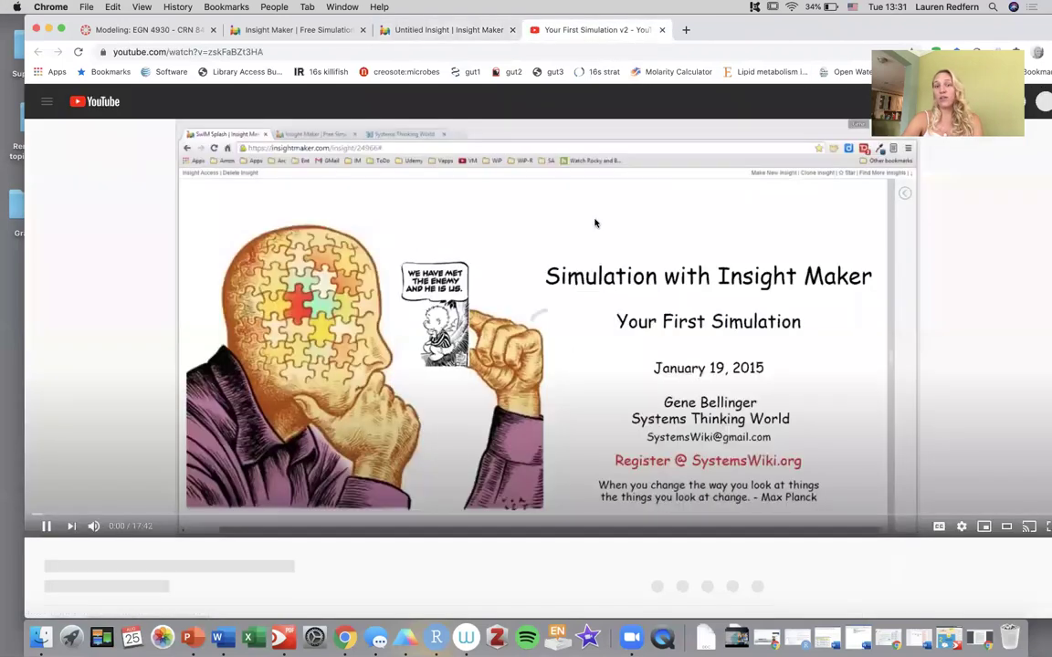
click(45, 538)
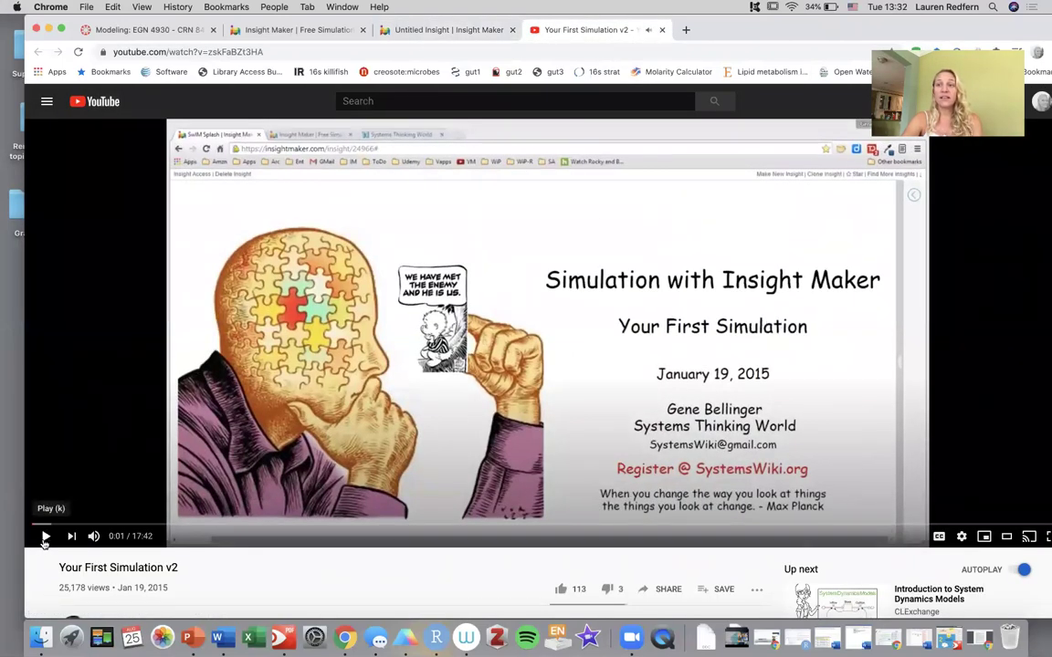
click(431, 31)
click(912, 266)
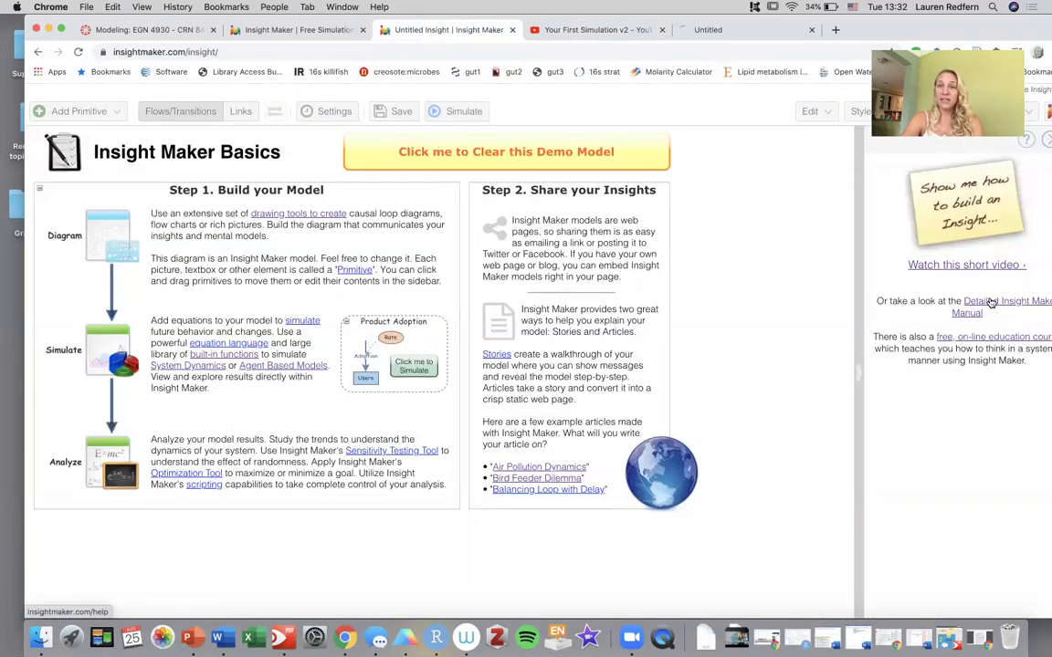
Look over the Getting Help page, then return to the untitled insight with the Basics demo.
click(793, 29)
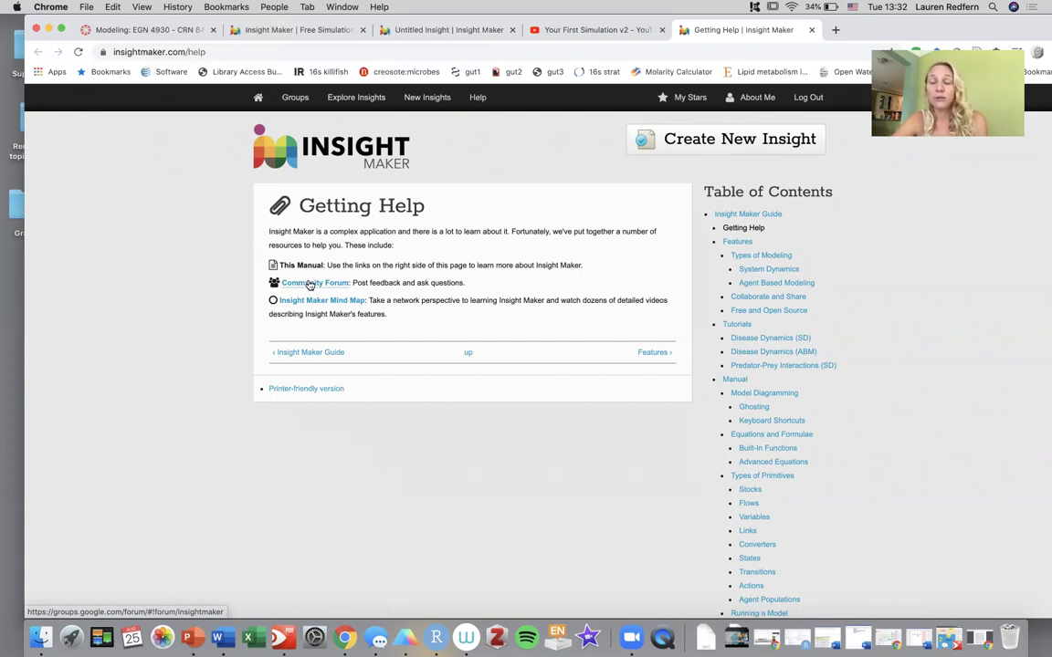
click(283, 30)
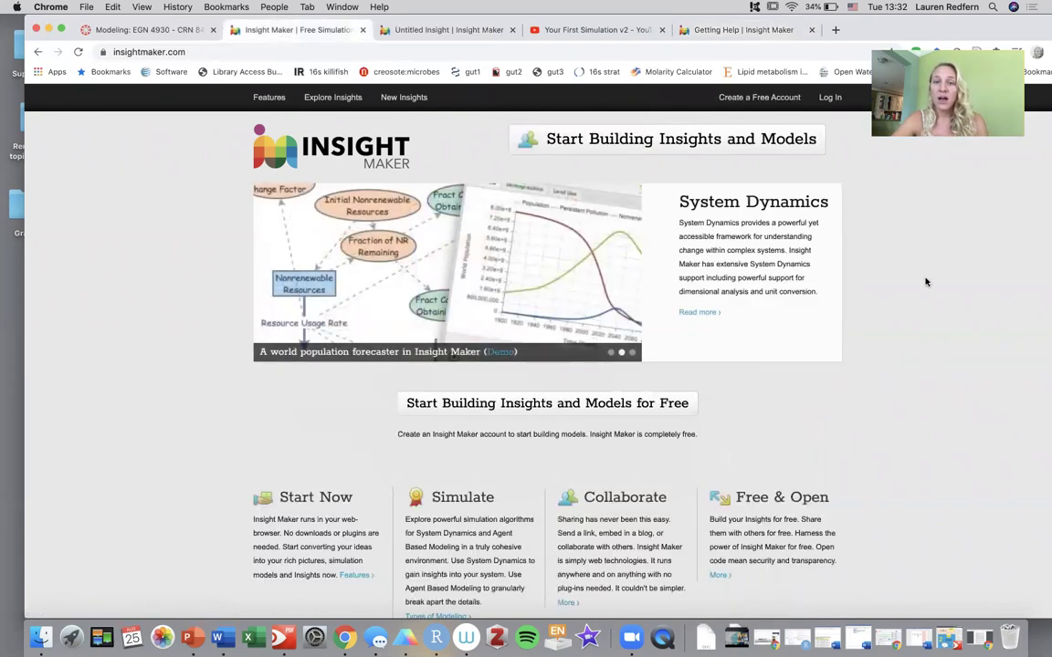
drag(374, 35, 369, 79)
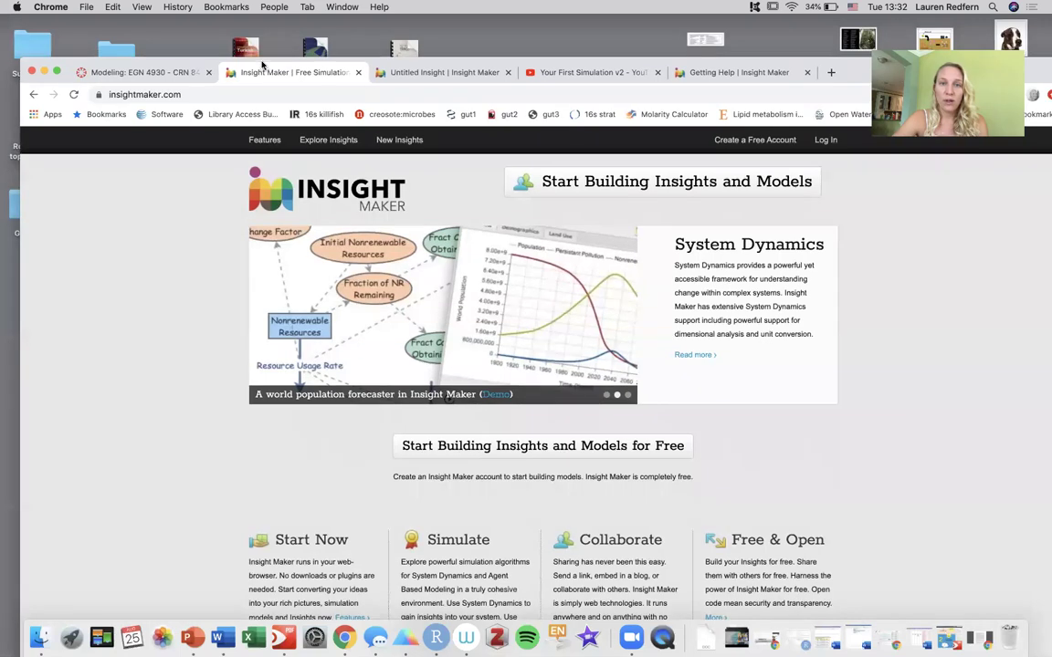
click(429, 73)
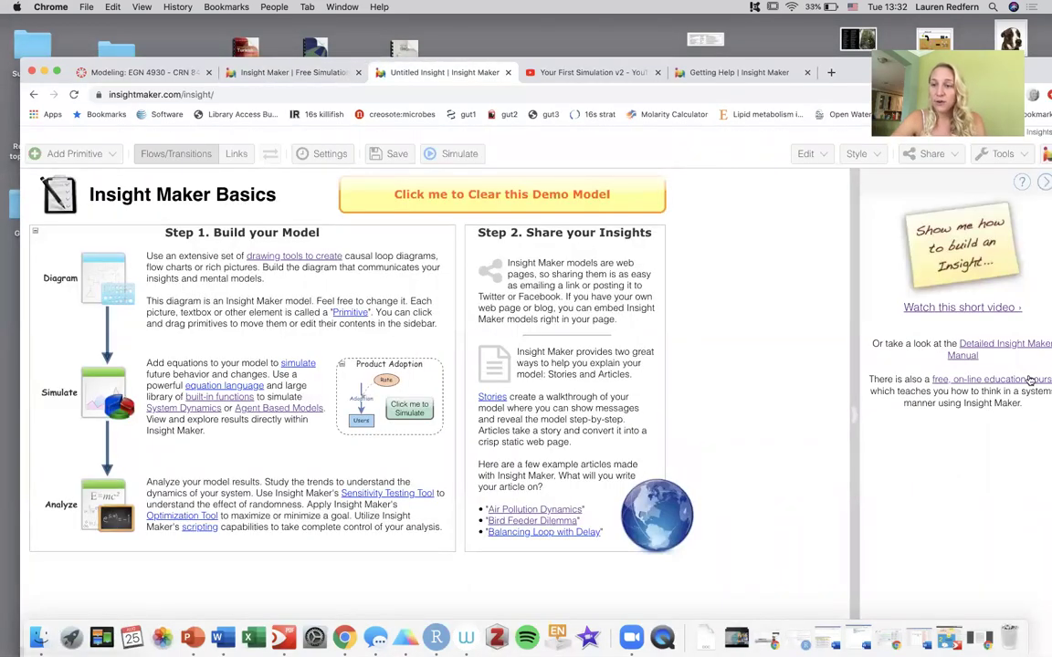
Open the course map in Kumu and visit Limits of Inference, Essence of Relationships, Sharing, then Documenting Your Model.
super+click(1029, 380)
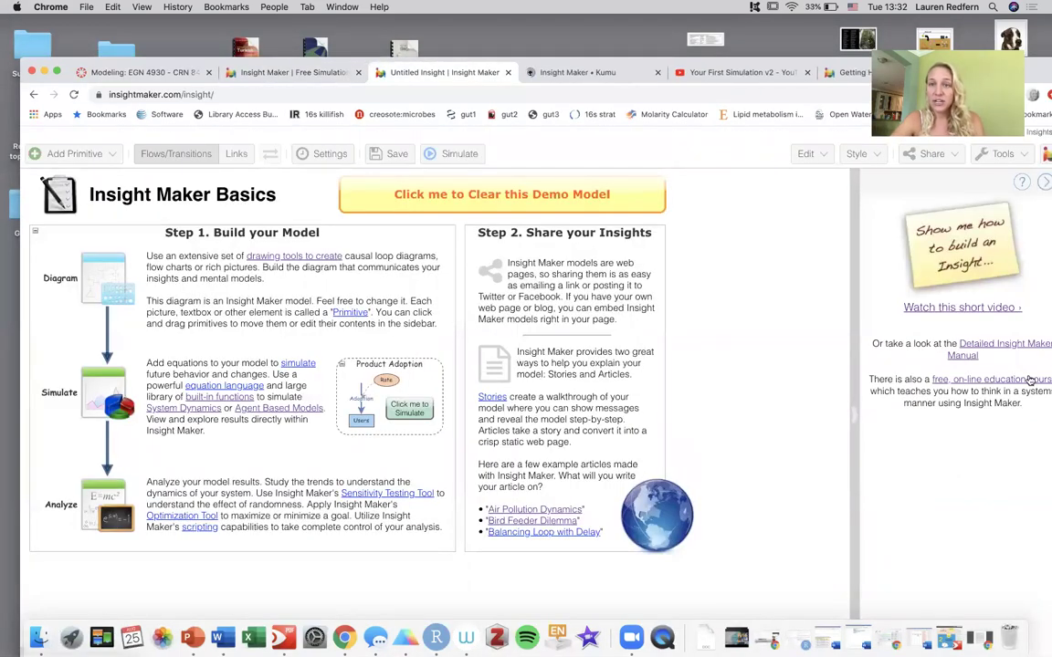
click(603, 73)
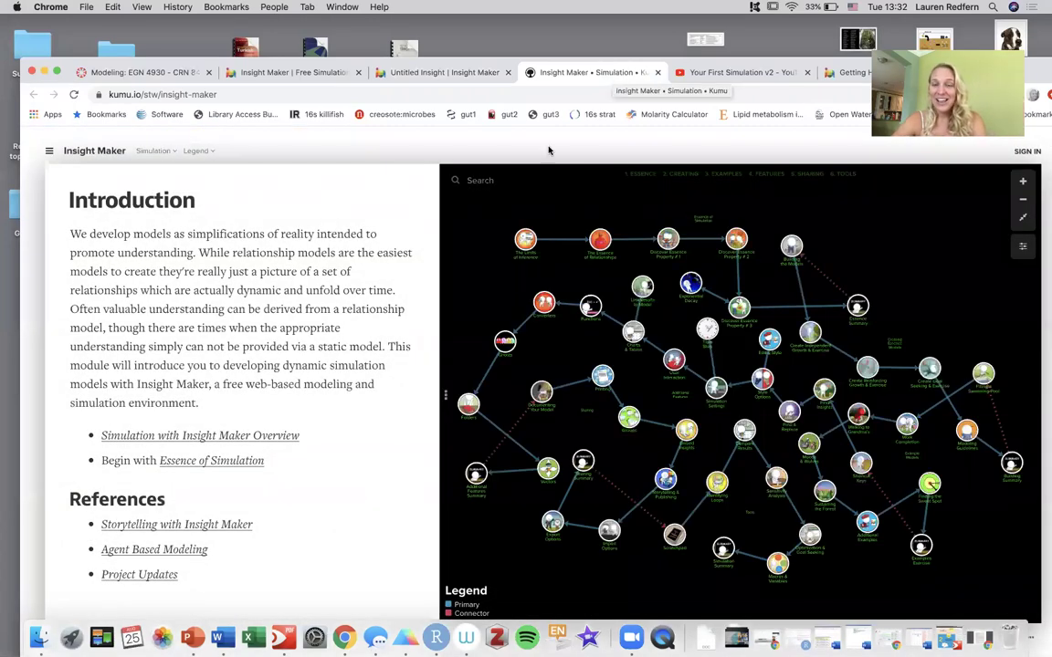
click(525, 238)
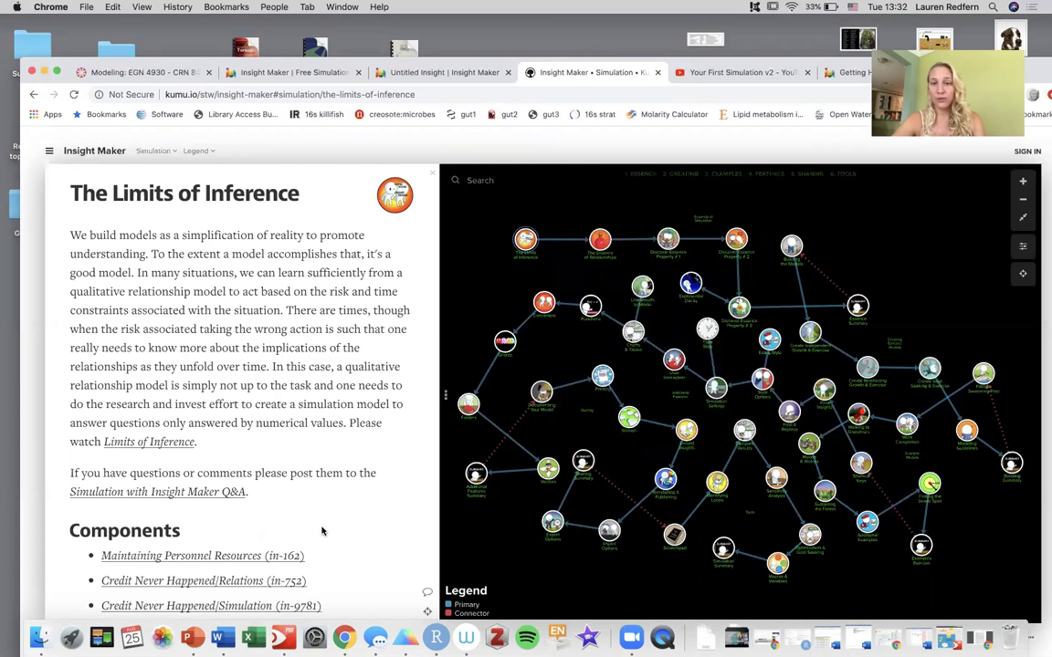
click(600, 240)
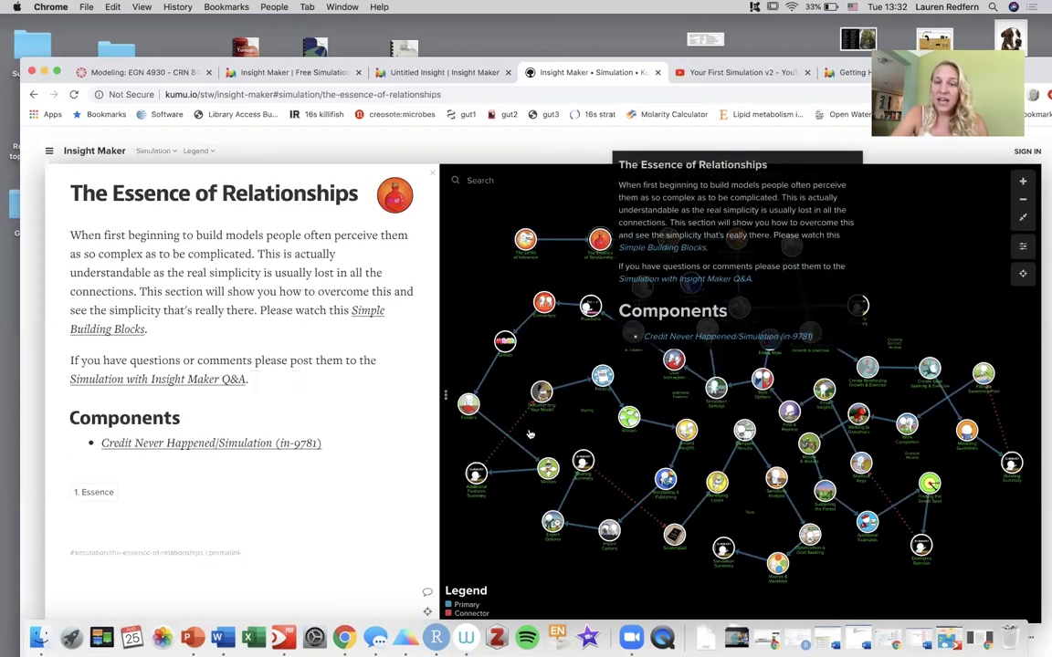
click(587, 419)
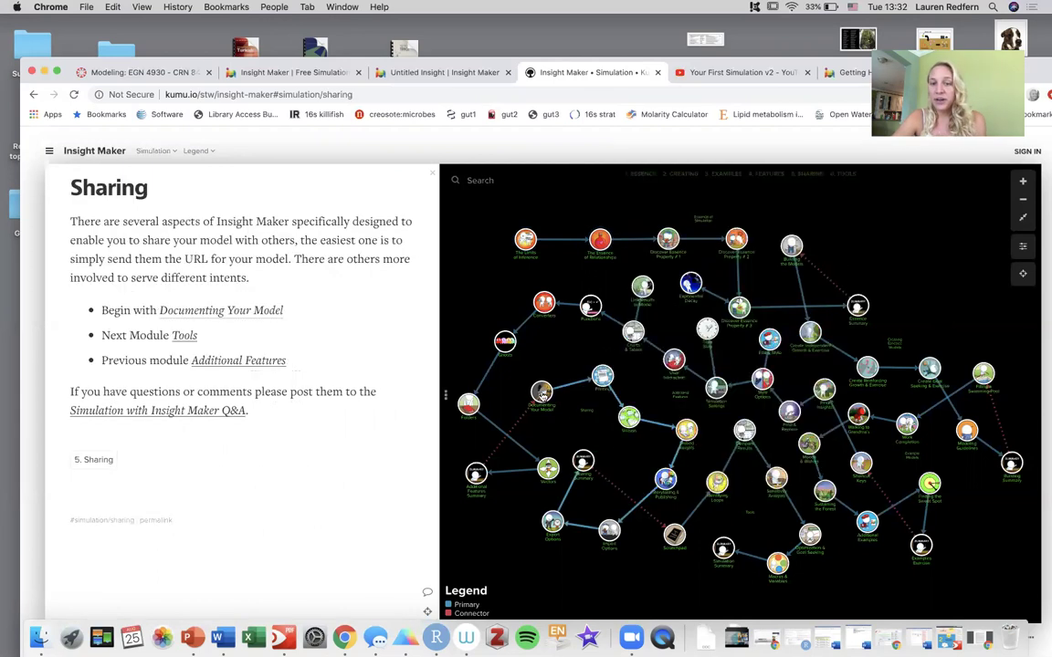
click(542, 392)
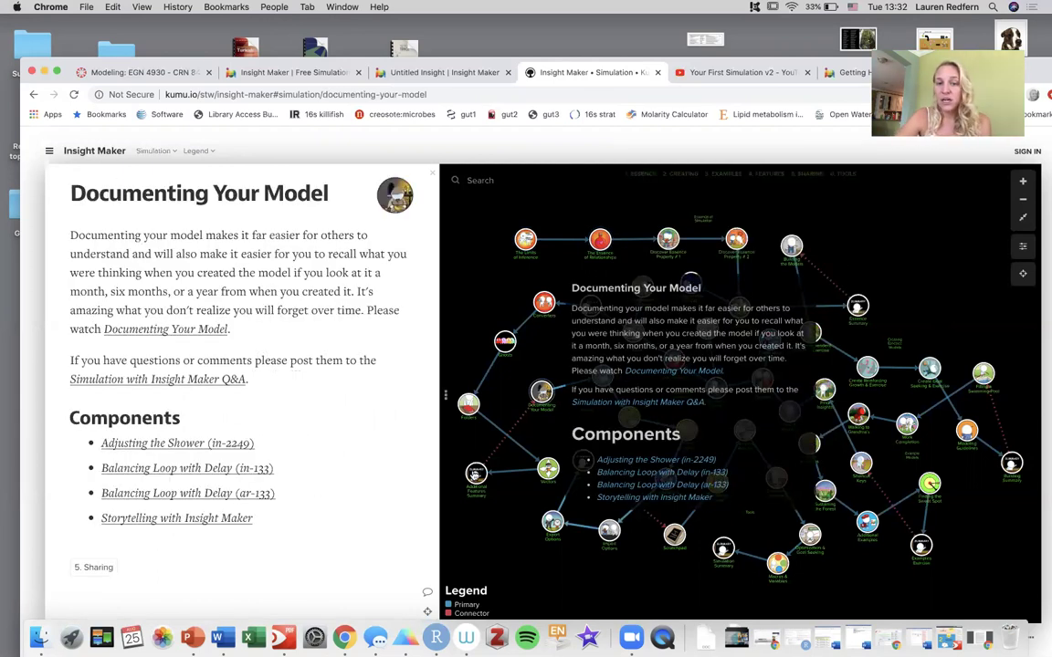
mouse_move(475, 473)
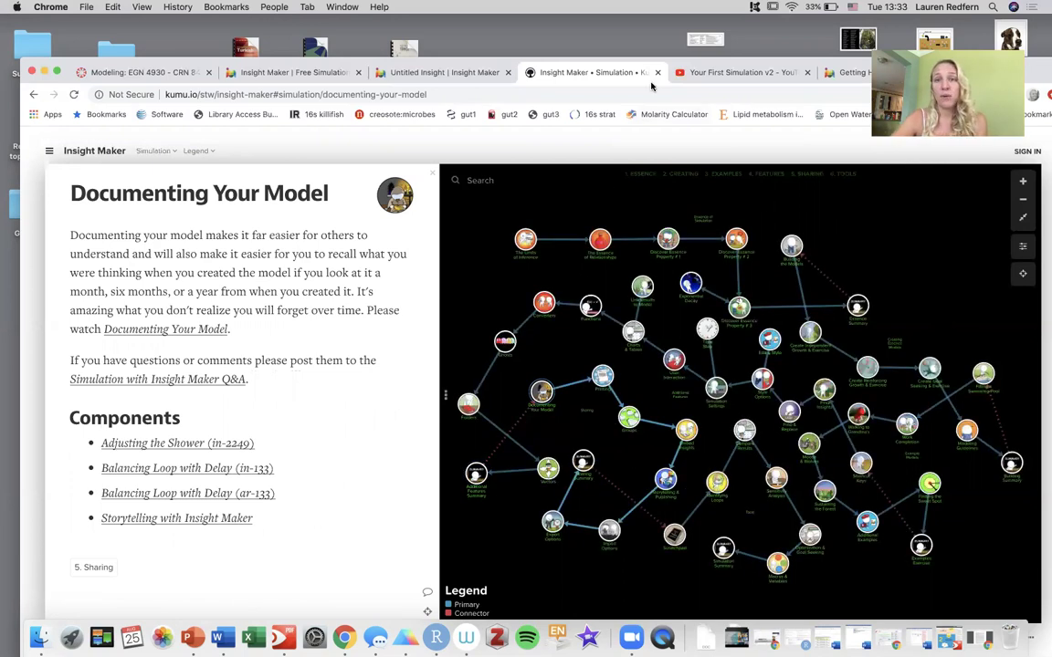
In the Untitled Insight, use 'Click me to Clear this Demo Model' to empty the canvas.
click(443, 71)
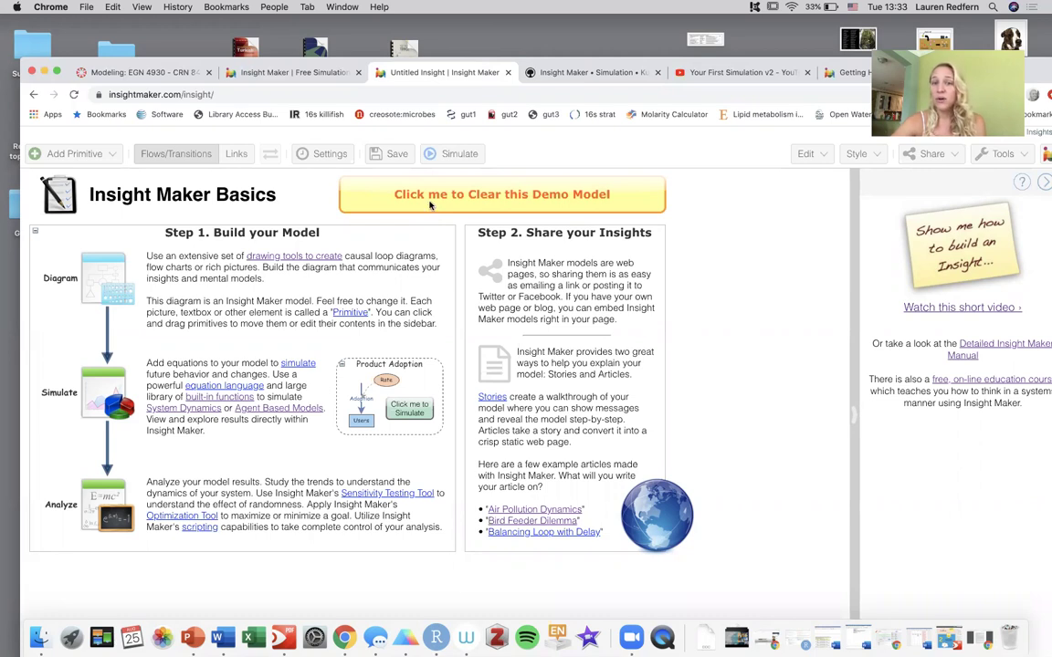
click(431, 201)
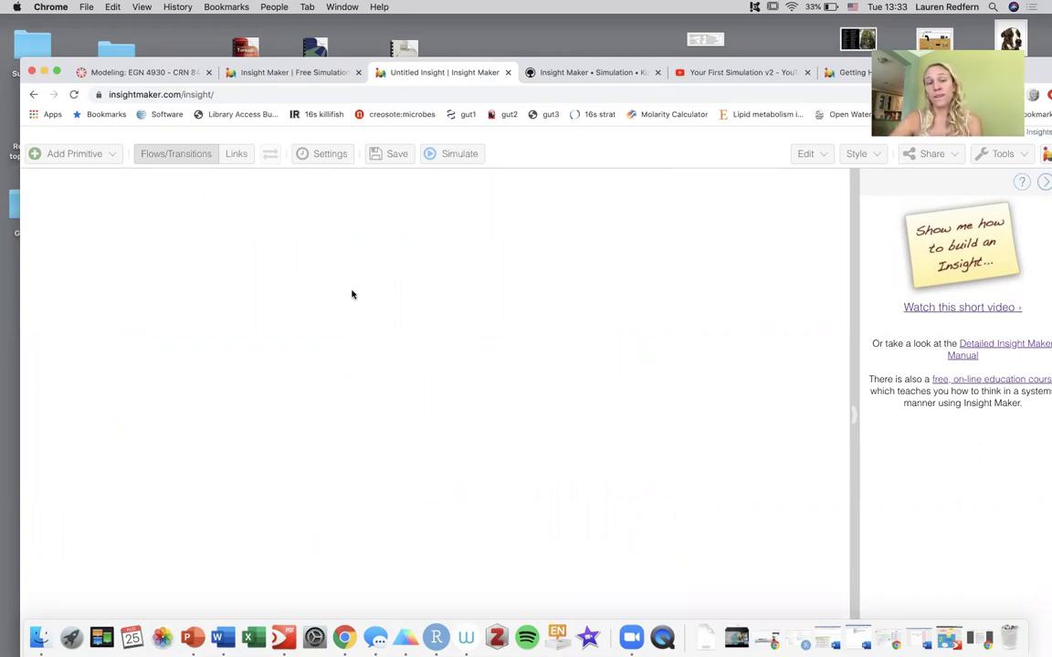
Browse the primitives, Edit, Style and Share menus, then show the Tools menu's analysis options.
click(97, 153)
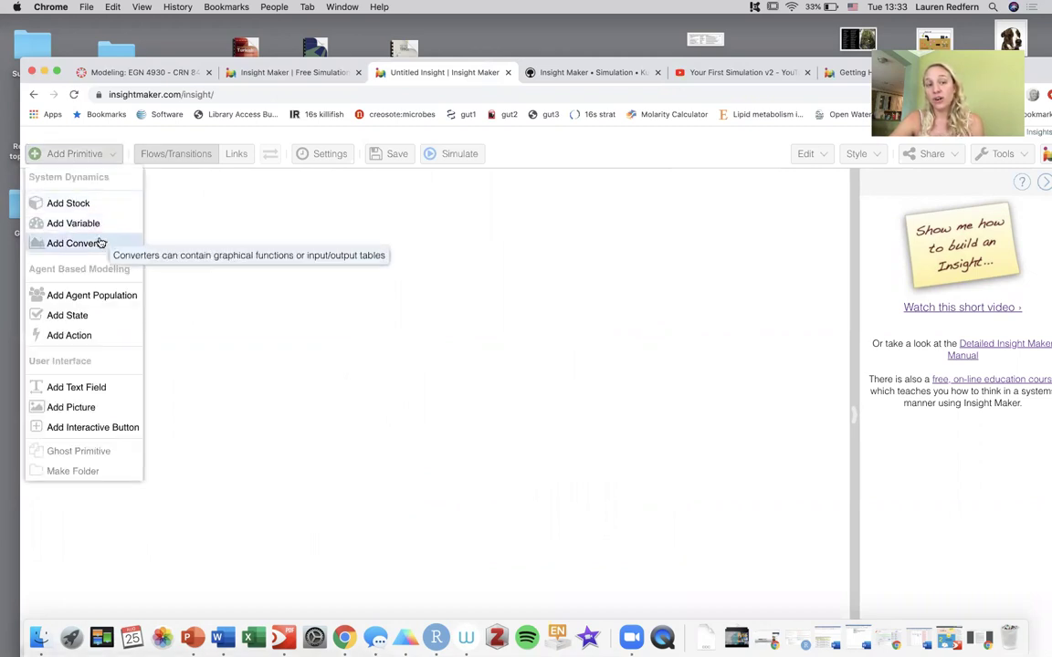
click(193, 271)
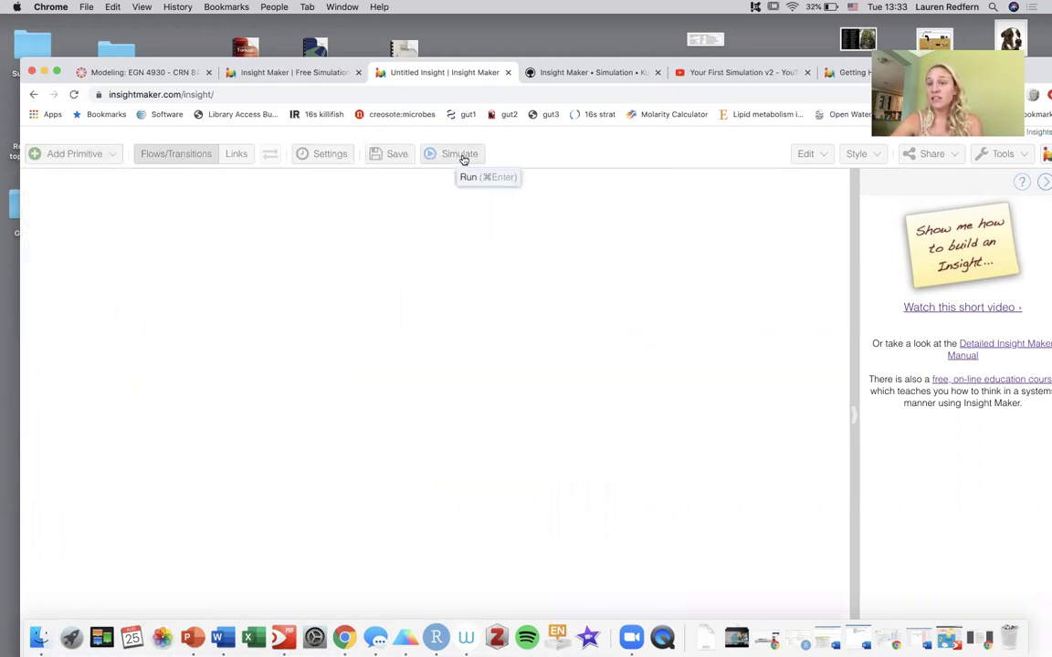
click(807, 155)
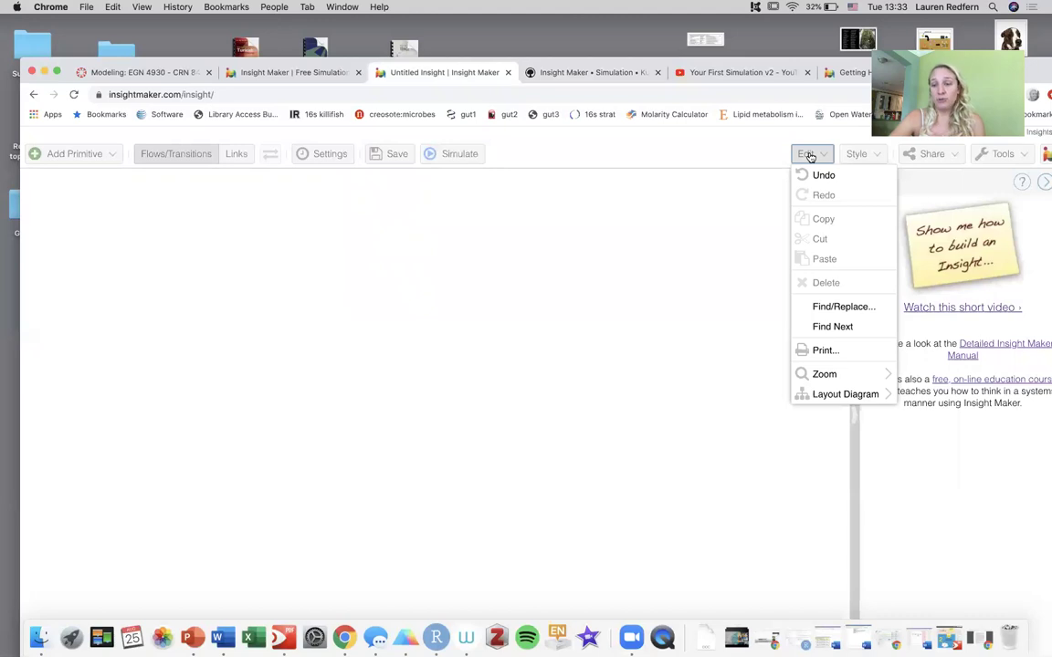
click(868, 157)
click(868, 157)
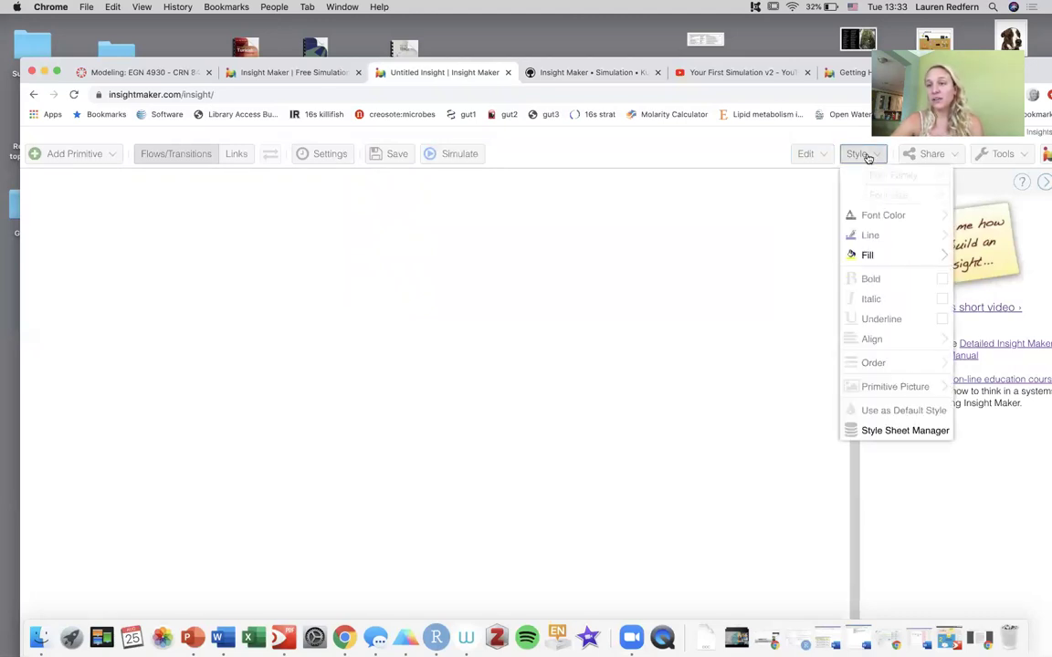
click(922, 157)
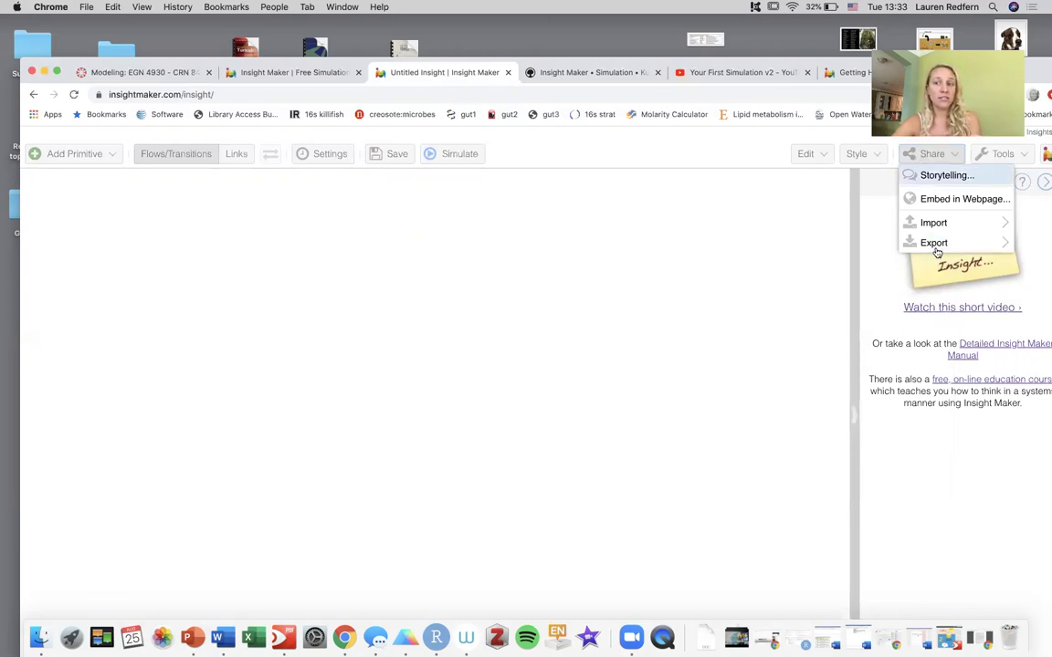
mouse_move(937, 252)
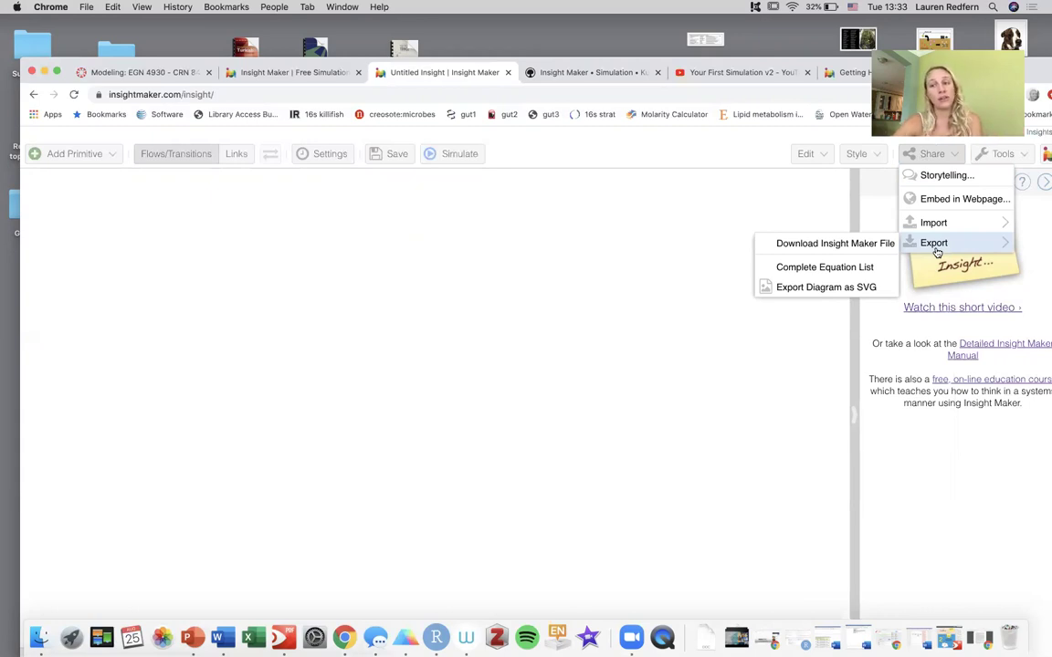
click(1014, 155)
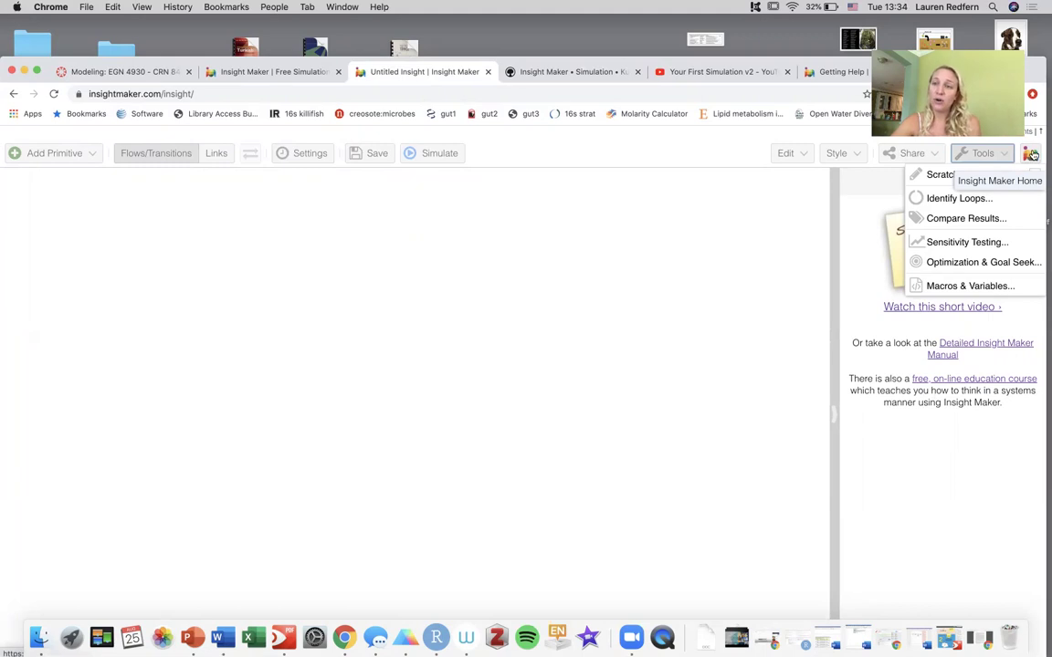
drag(1040, 74, 1040, 110)
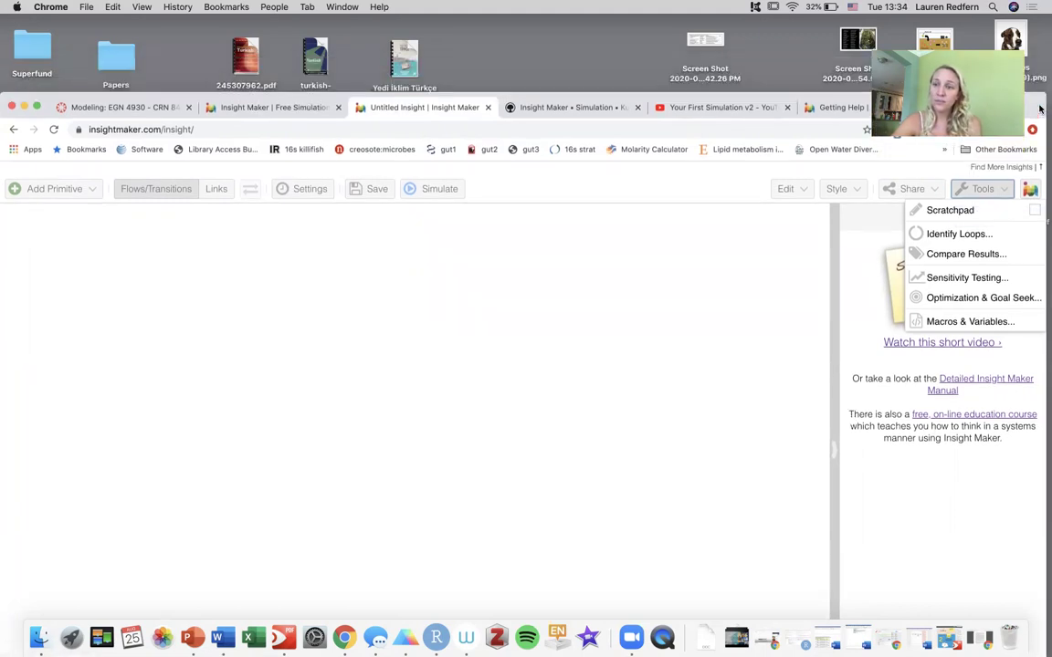
Find the Climate-tagged 2014 Weather & Climate World3 model, scroll its diagram, then return to Kumu.
click(1015, 167)
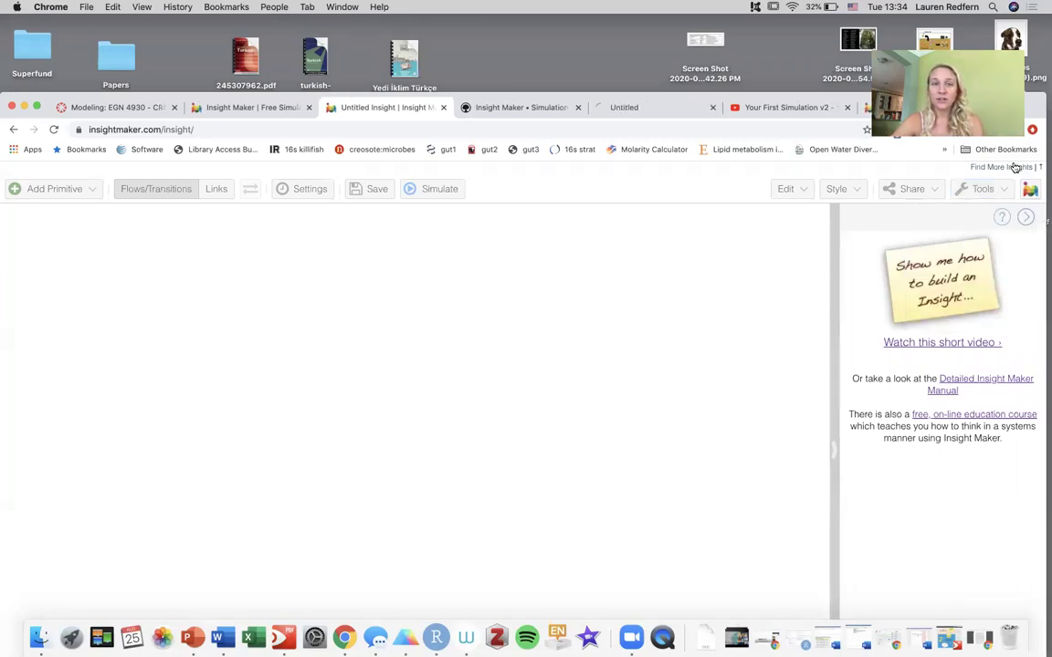
click(640, 108)
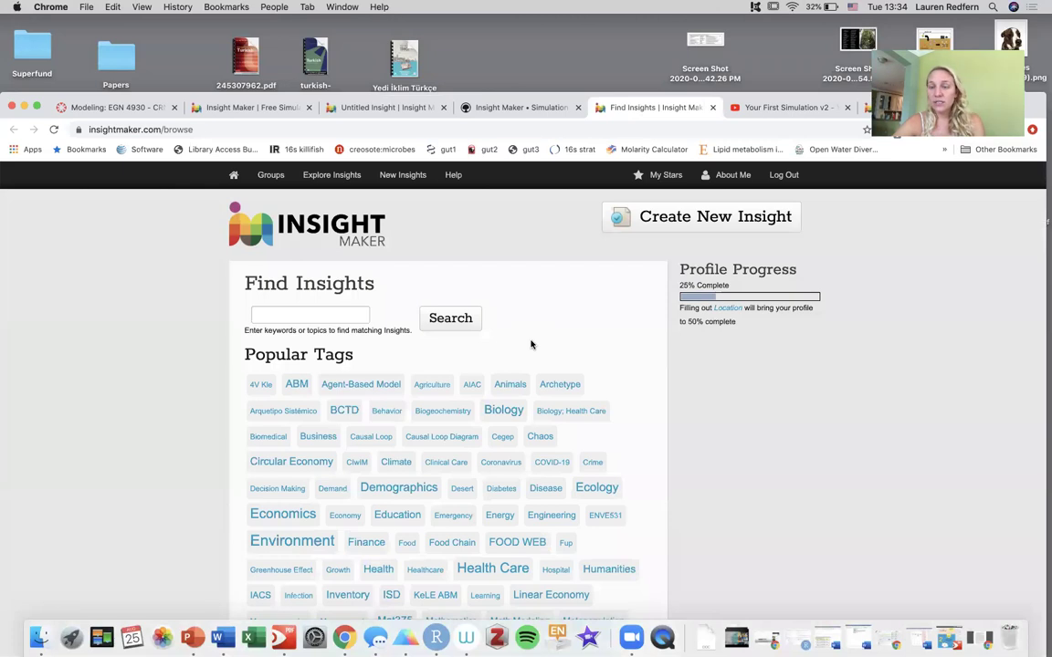
scroll(531, 344, down, 2)
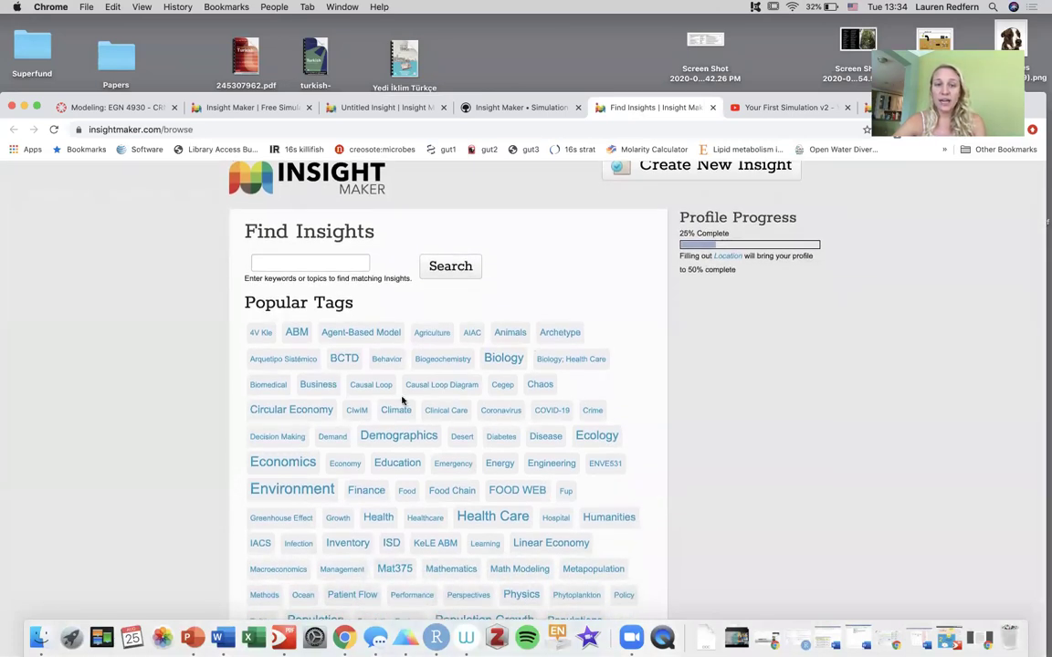
click(398, 410)
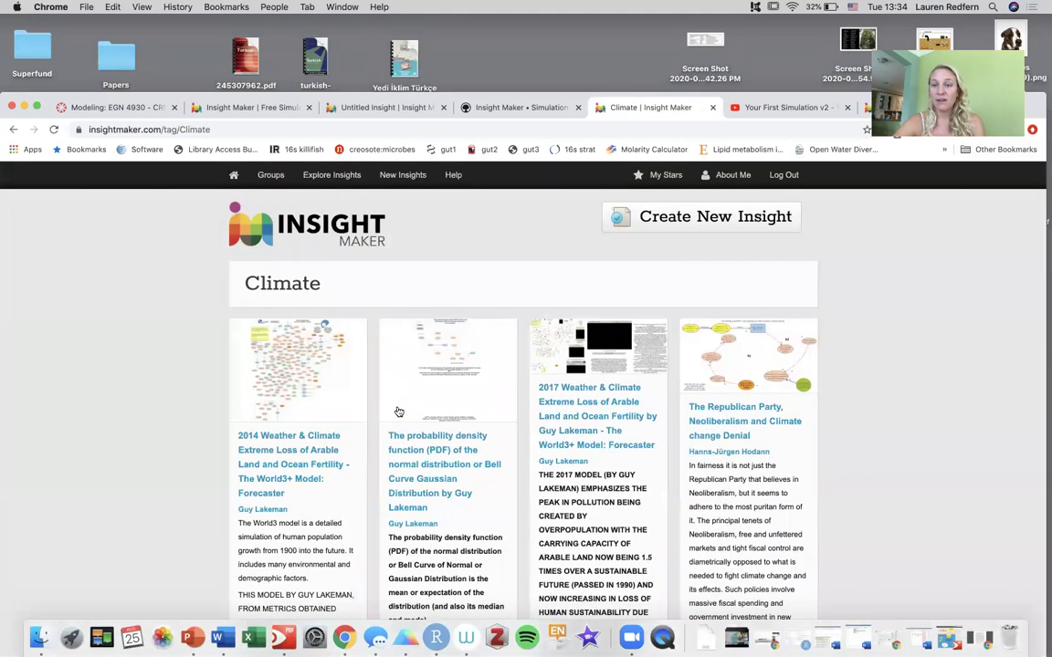
click(312, 378)
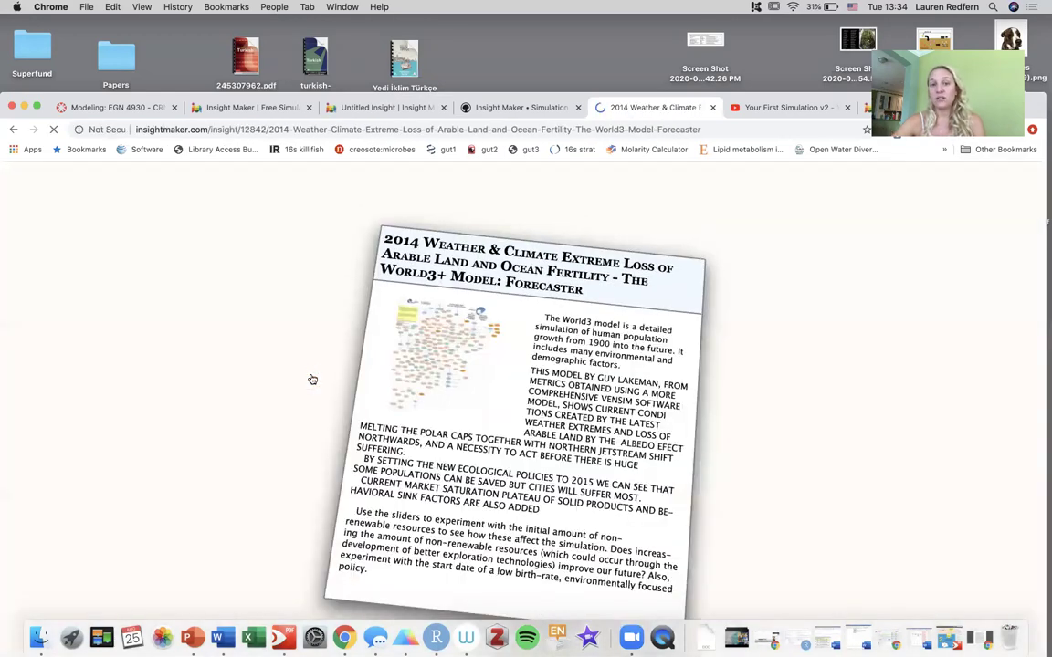
scroll(475, 428, down, 3)
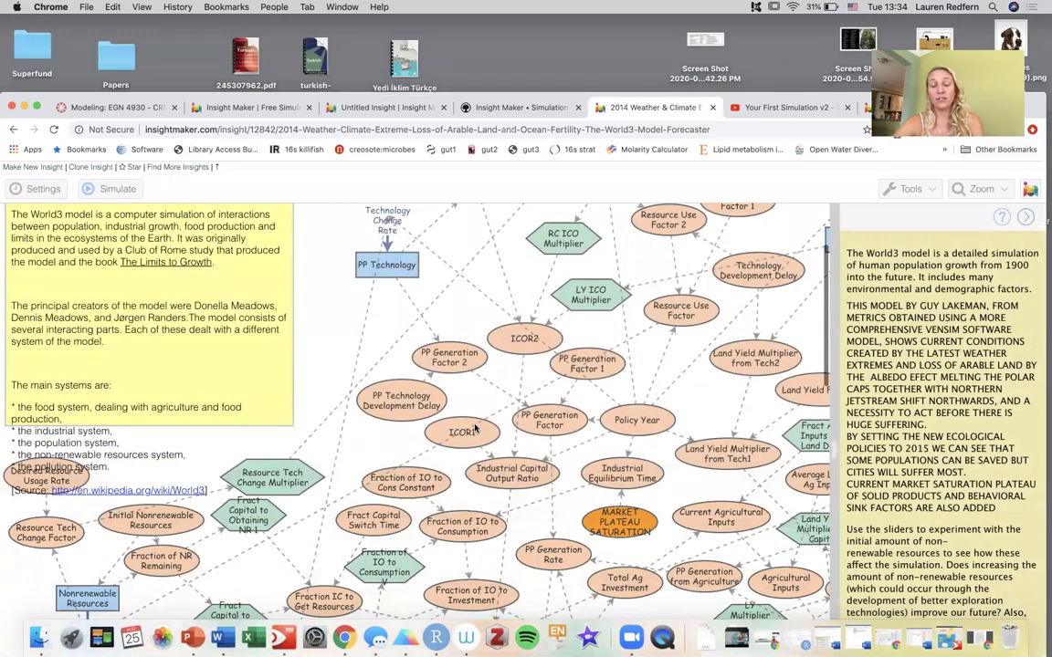
scroll(475, 428, down, 10)
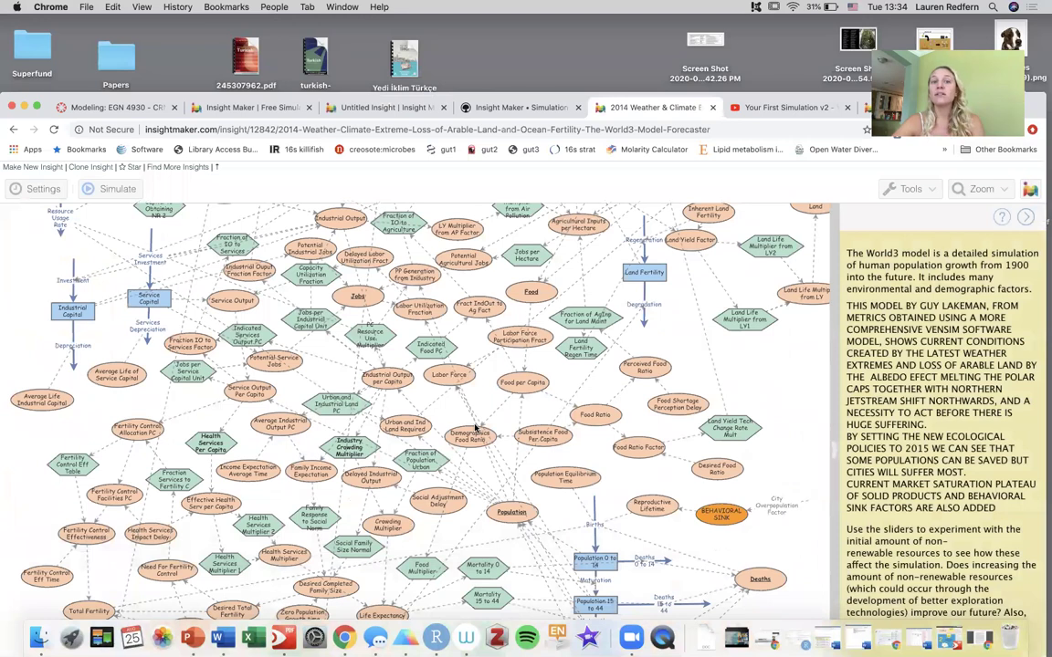
click(503, 110)
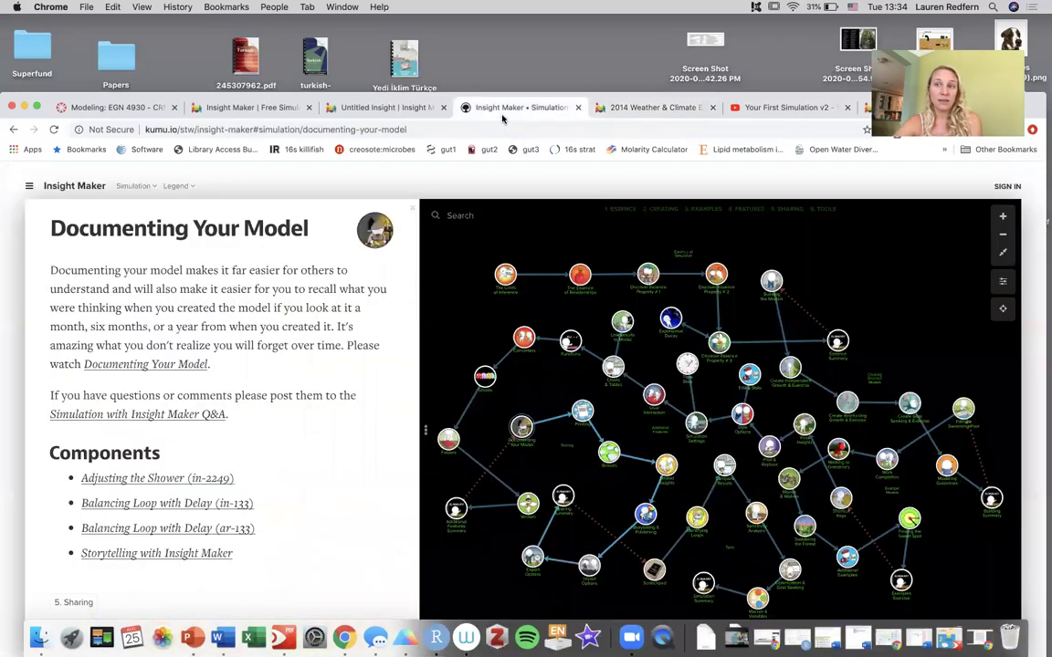
Switch back to the empty Untitled Insight, briefly checking the Insight Maker home page.
click(363, 116)
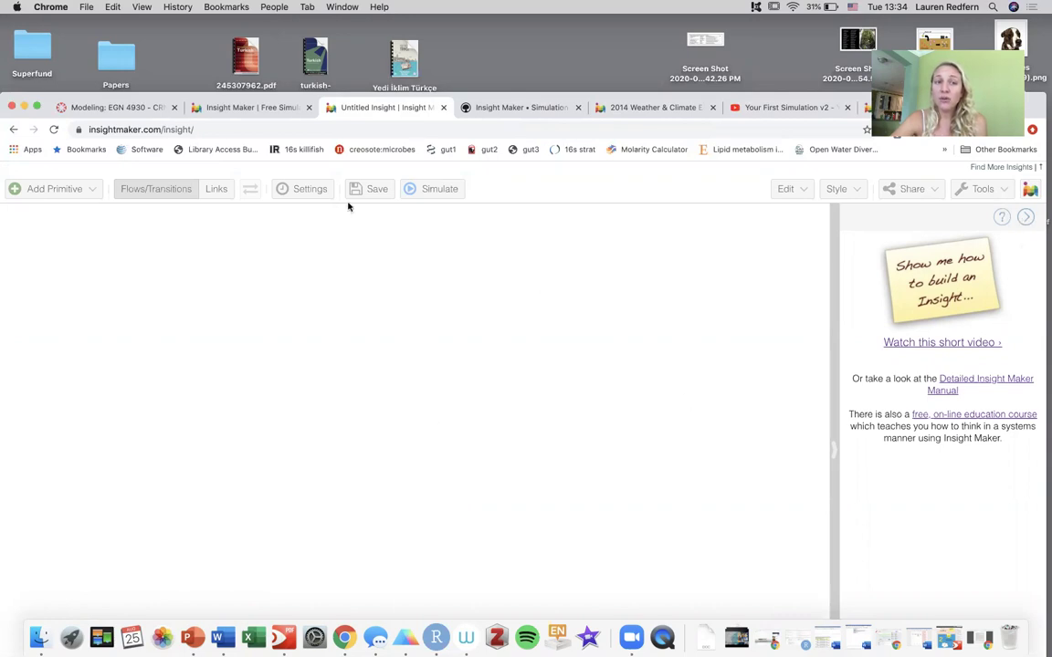
click(223, 107)
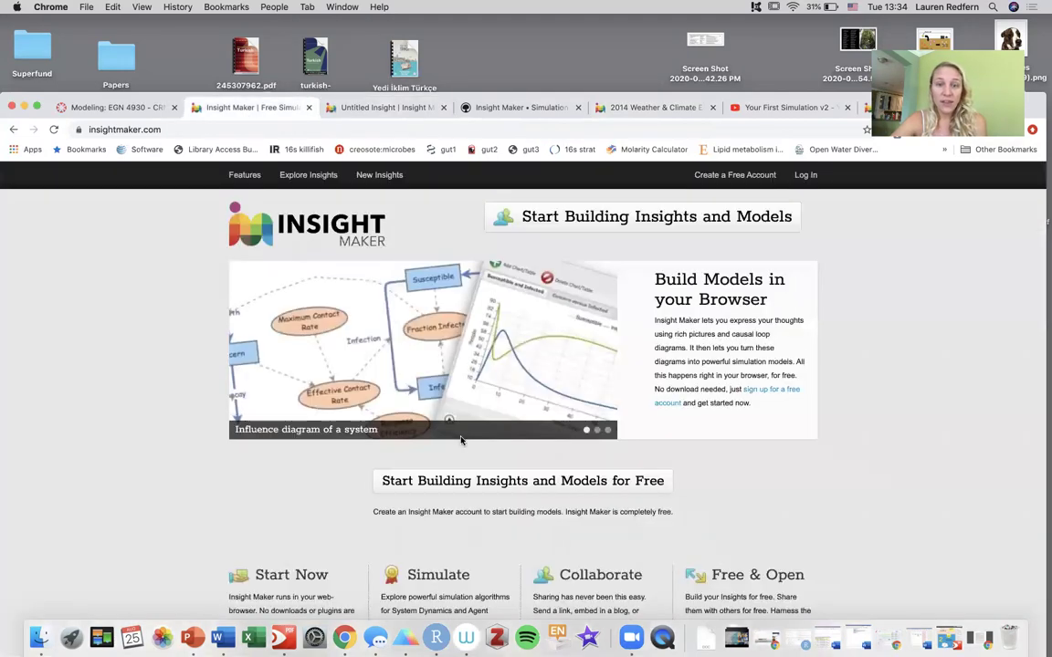
click(352, 107)
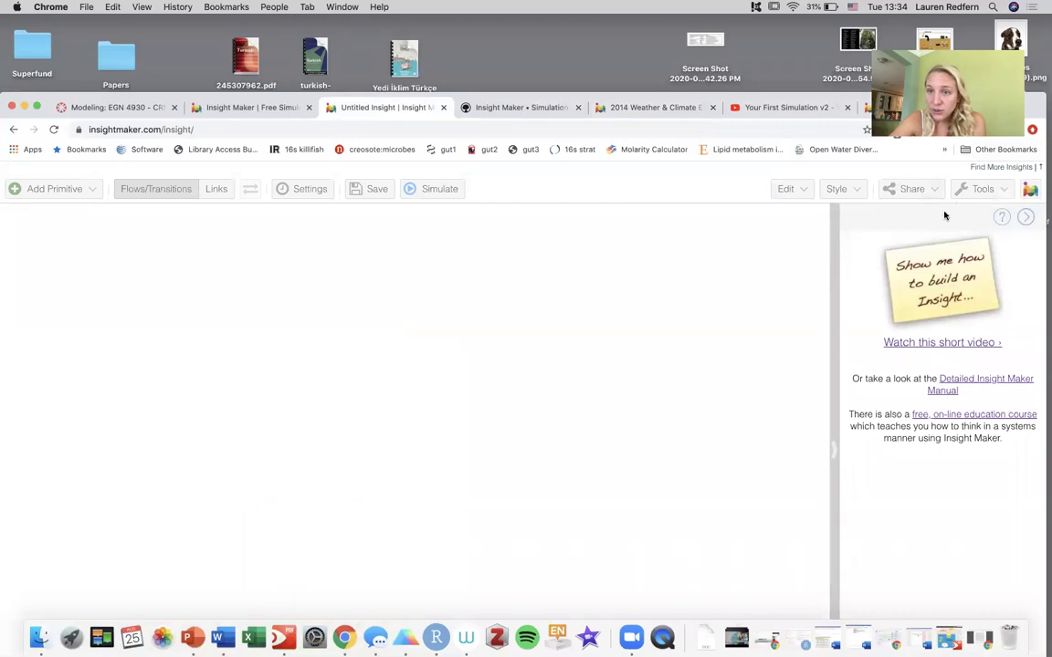
drag(730, 103, 819, 87)
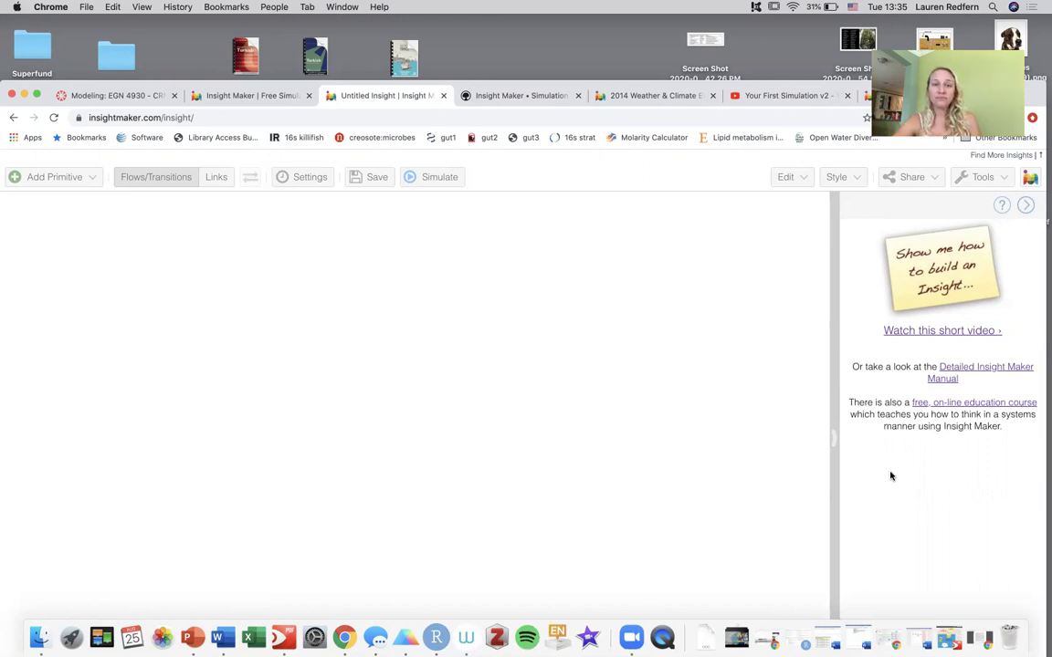
Review the Save Insight dialog's title, tags and access options, cancel, and switch to Modeling: EGN 4930.
click(365, 176)
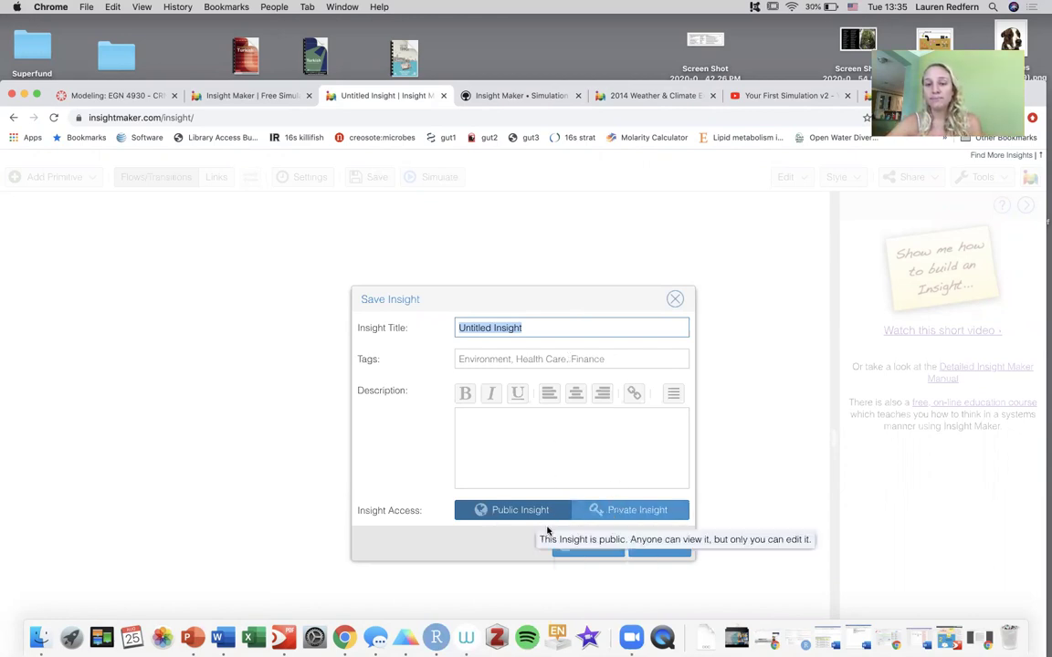
click(578, 548)
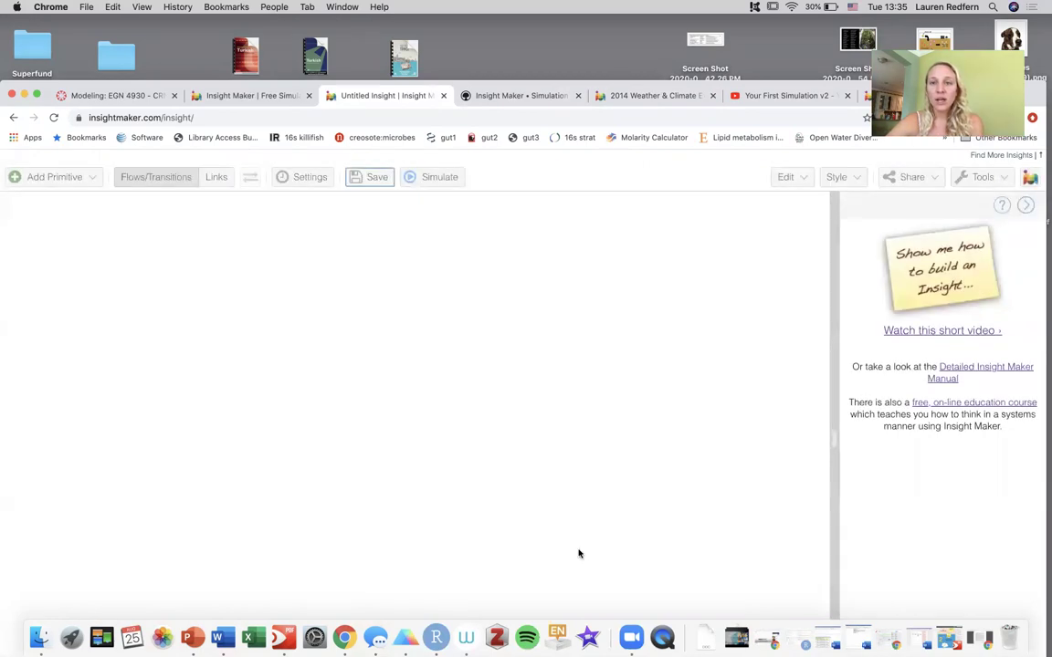
click(125, 94)
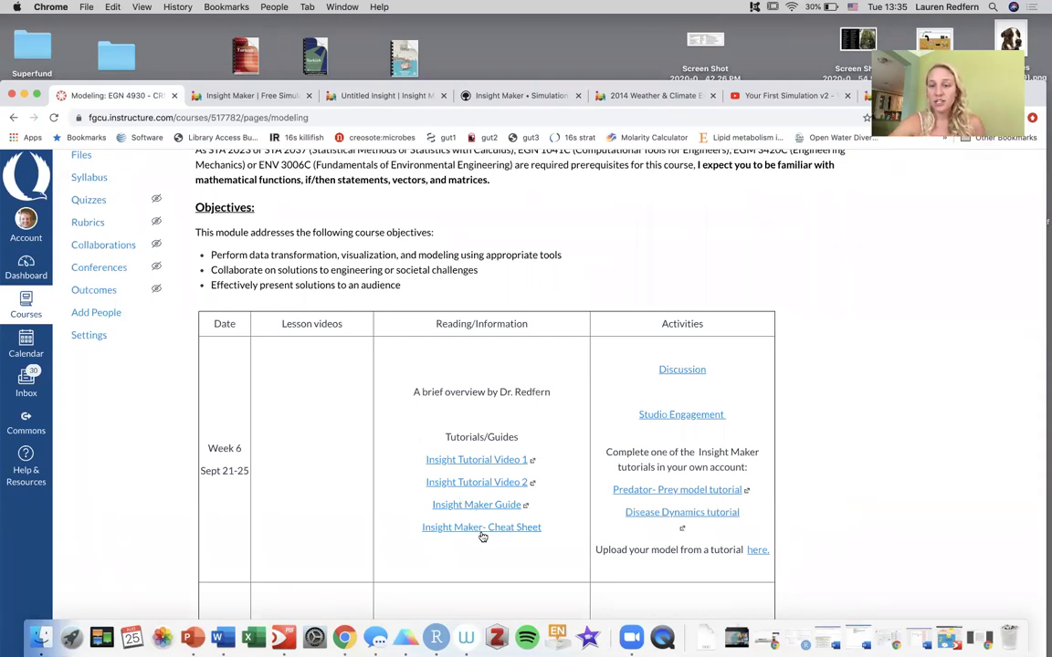
Open the Predator-Prey and Disease Dynamics tutorials in new tabs and view the Predator-Prey guide.
click(720, 489)
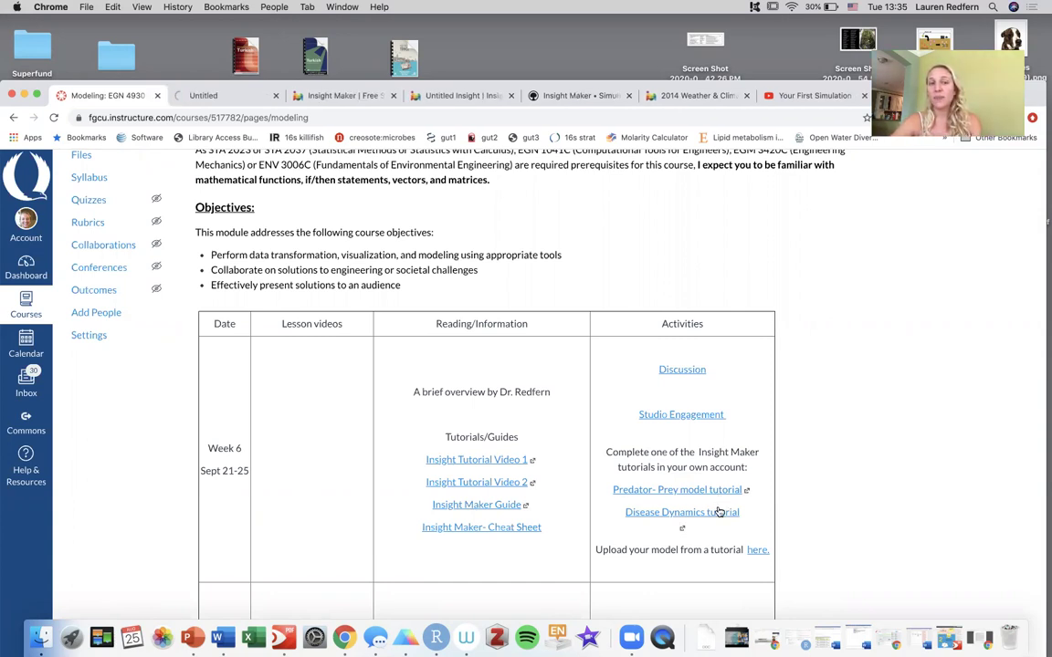
click(728, 511)
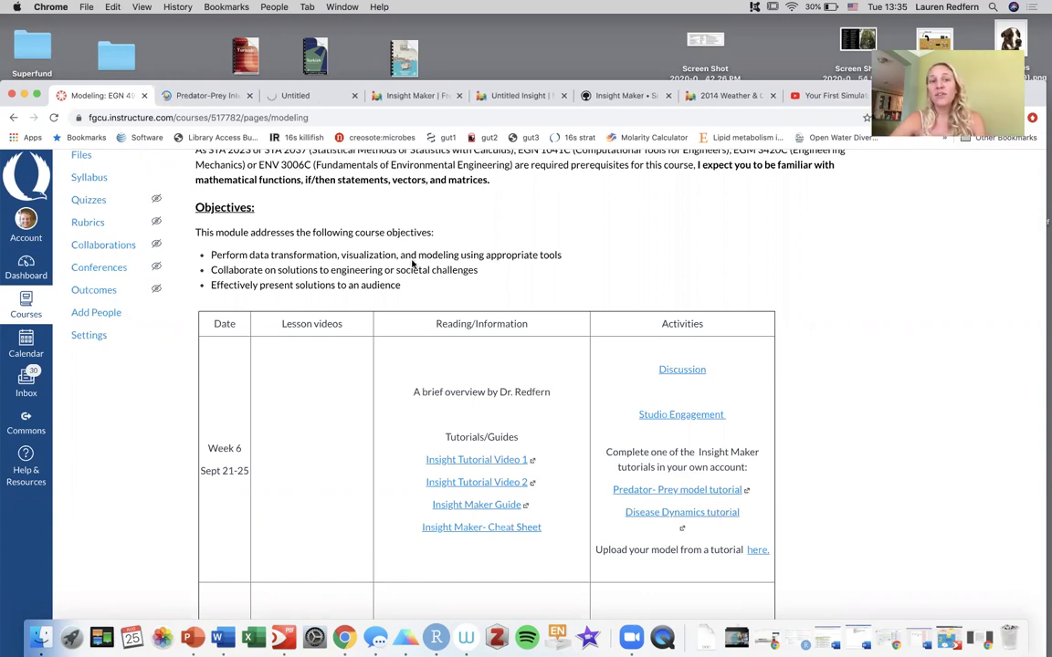
click(202, 96)
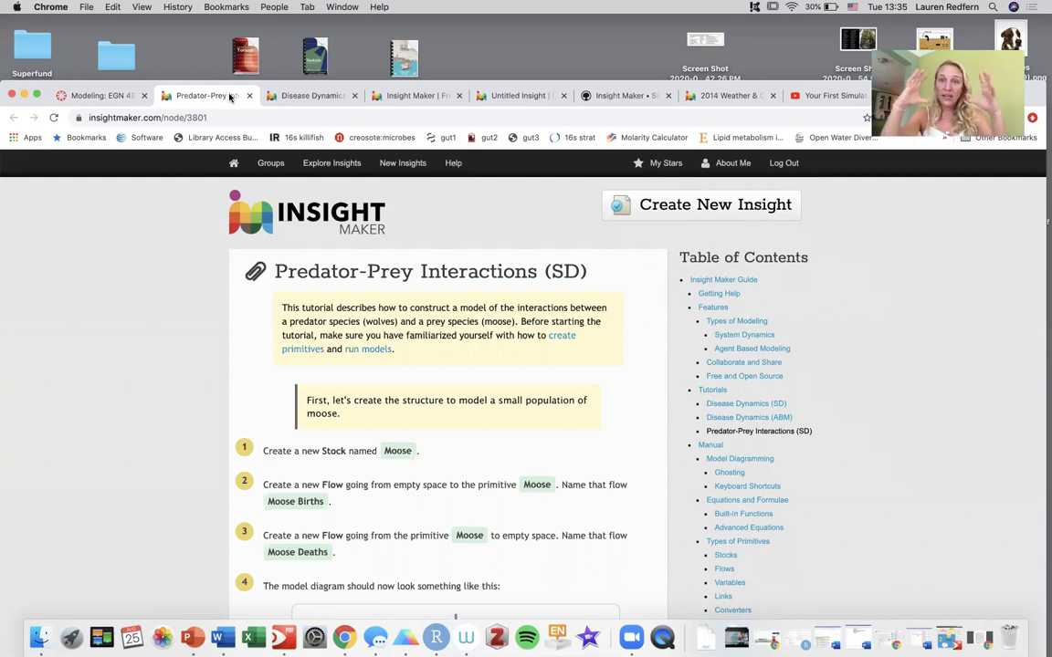
click(464, 93)
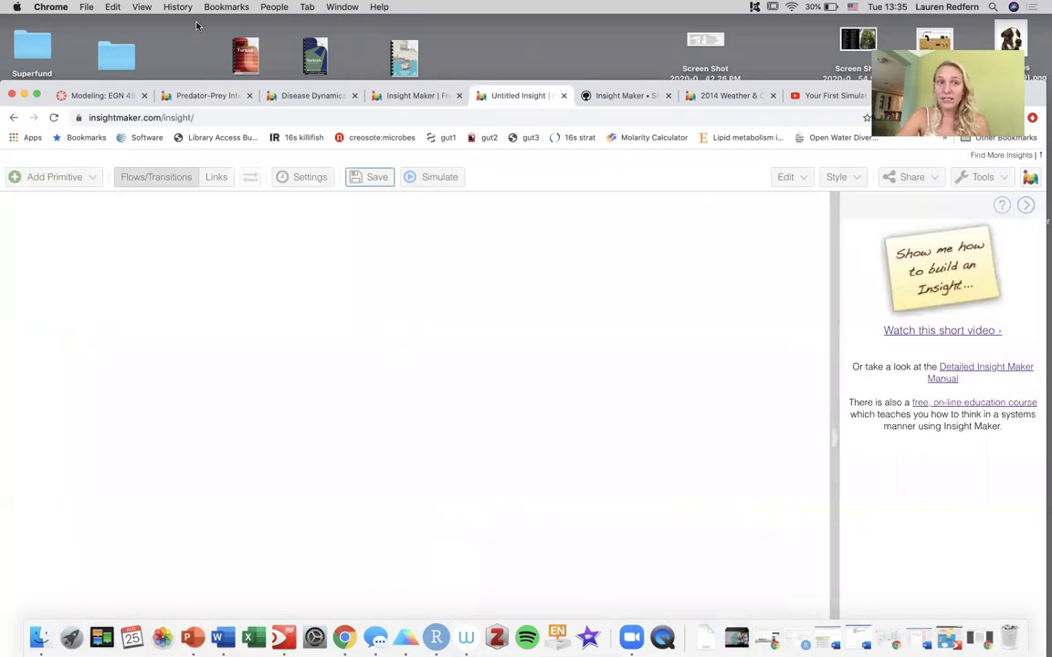
click(196, 96)
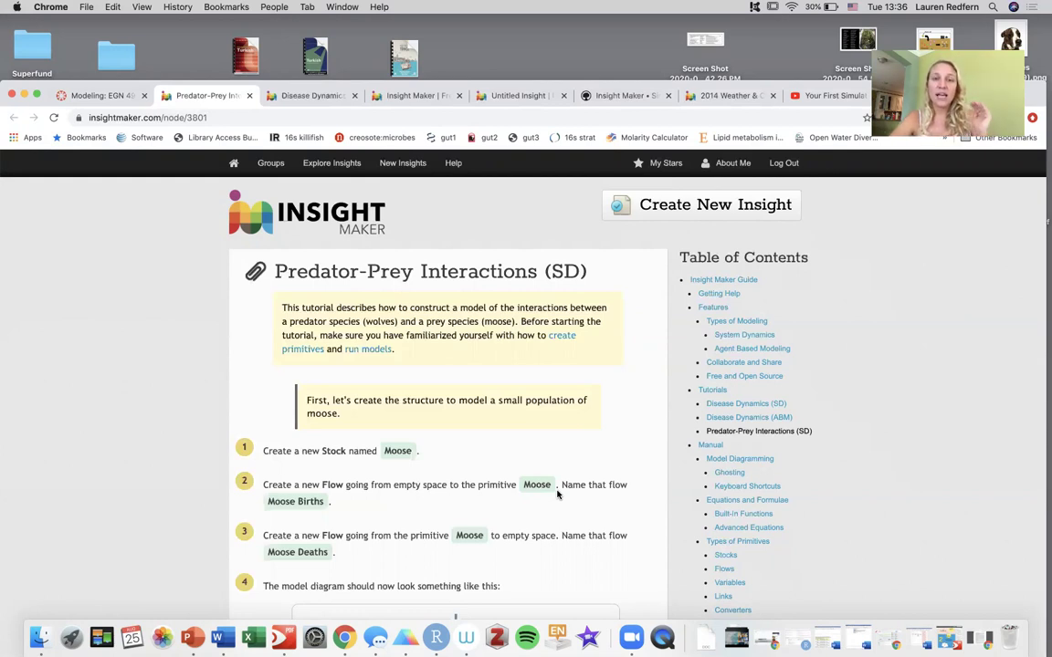
Return to the Modeling: EGN 4930 course page with the Week 6 tutorial and upload links.
click(83, 95)
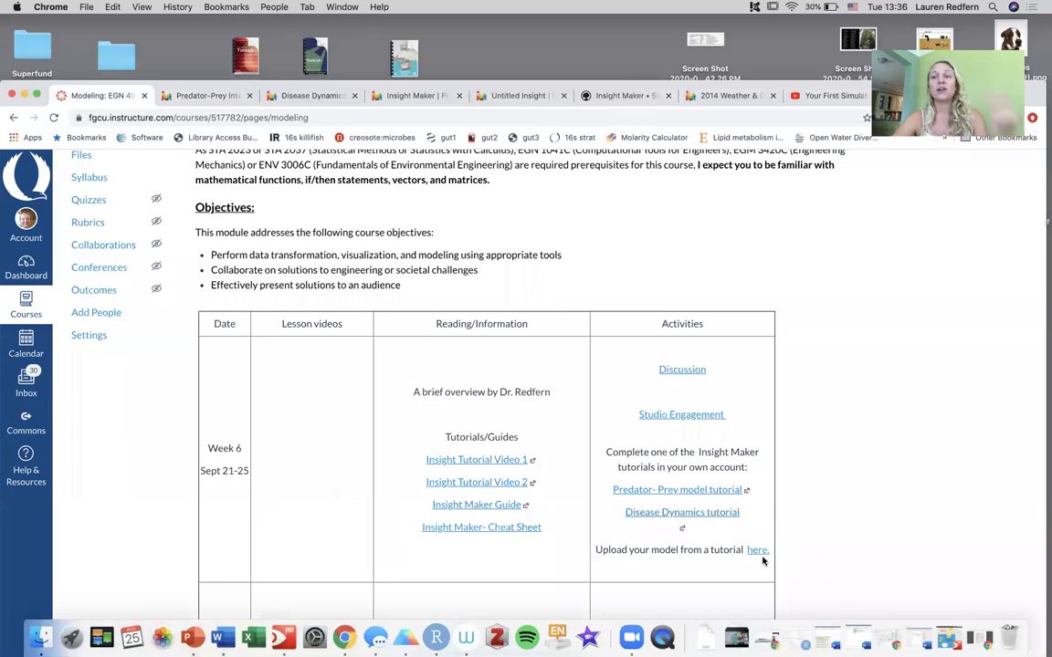